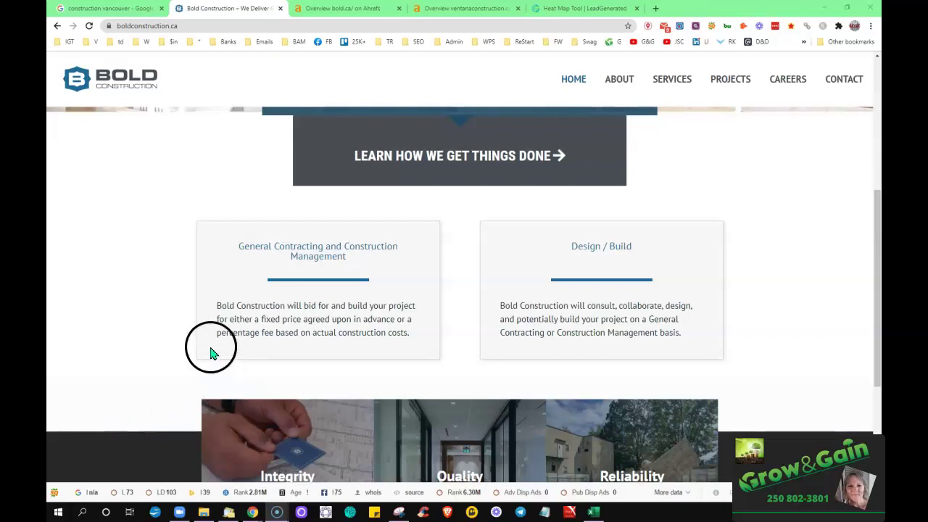
Step: Highlight the General Contracting and Construction Management text on the Bold Construction homepage and examine the surrounding page content
{"action": "left_click_drag", "start_coordinate": [216, 333], "coordinate": [218, 265]}
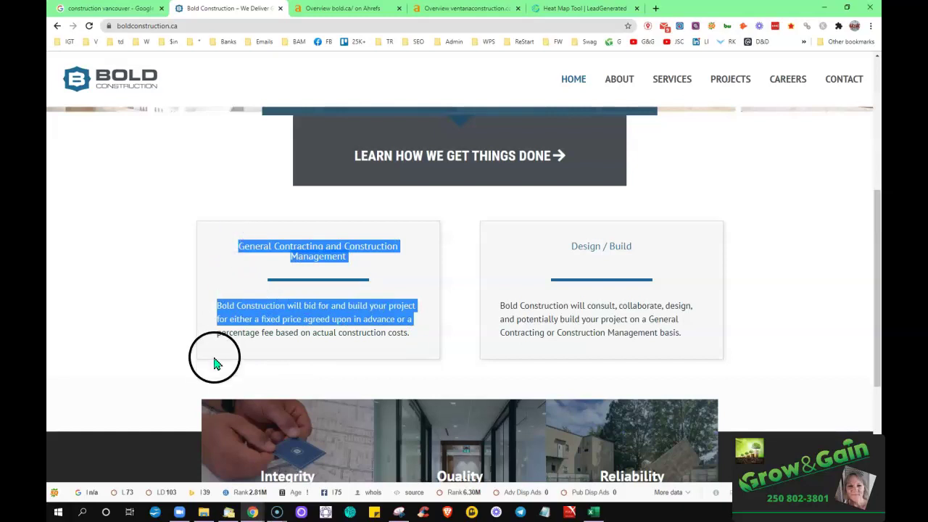
{"action": "scroll", "coordinate": [216, 359], "scroll_direction": "down", "scroll_amount": 3}
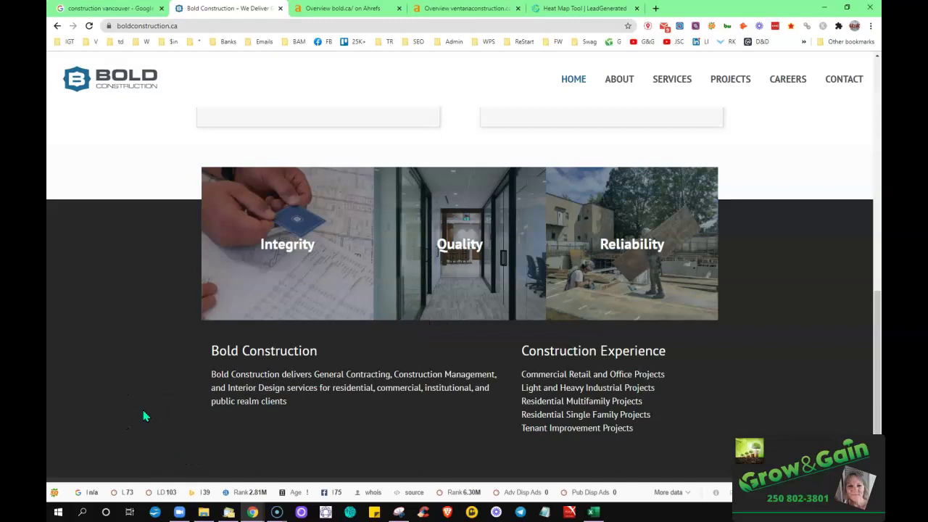
{"action": "scroll", "coordinate": [143, 415], "scroll_direction": "up", "scroll_amount": 7}
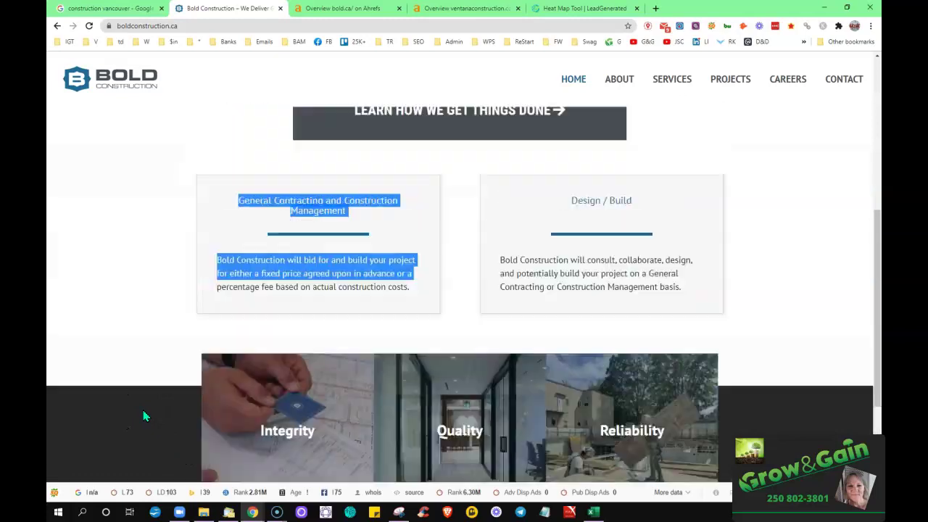
{"action": "scroll", "coordinate": [144, 415], "scroll_direction": "down", "scroll_amount": 8}
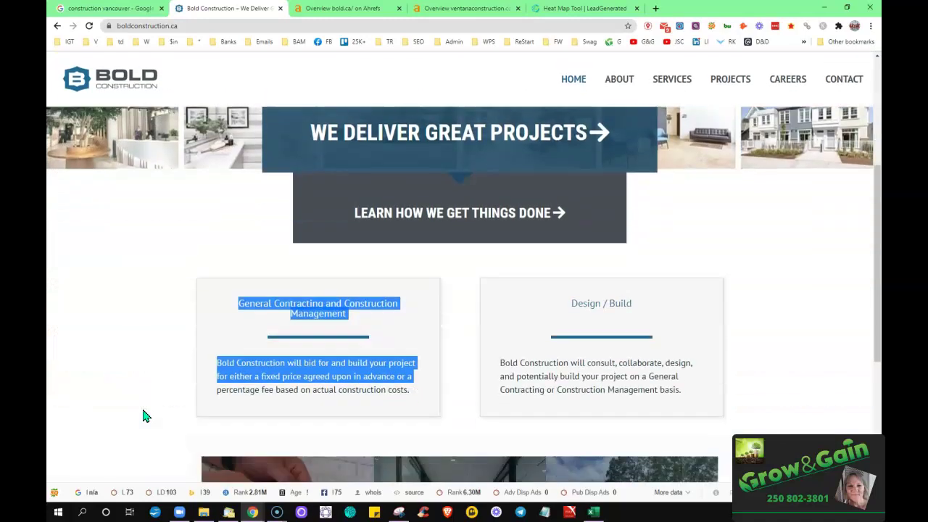
{"action": "scroll", "coordinate": [143, 416], "scroll_direction": "up", "scroll_amount": 8}
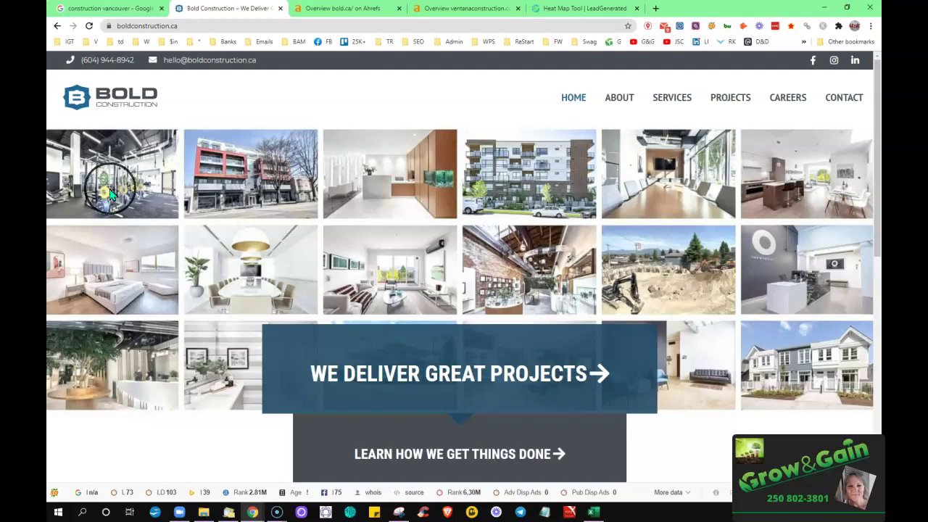
Step: Glance at the "construction vancouver" Google results, then examine the Bold Construction homepage from its service descriptions down to the footer
{"action": "left_click", "coordinate": [99, 8]}
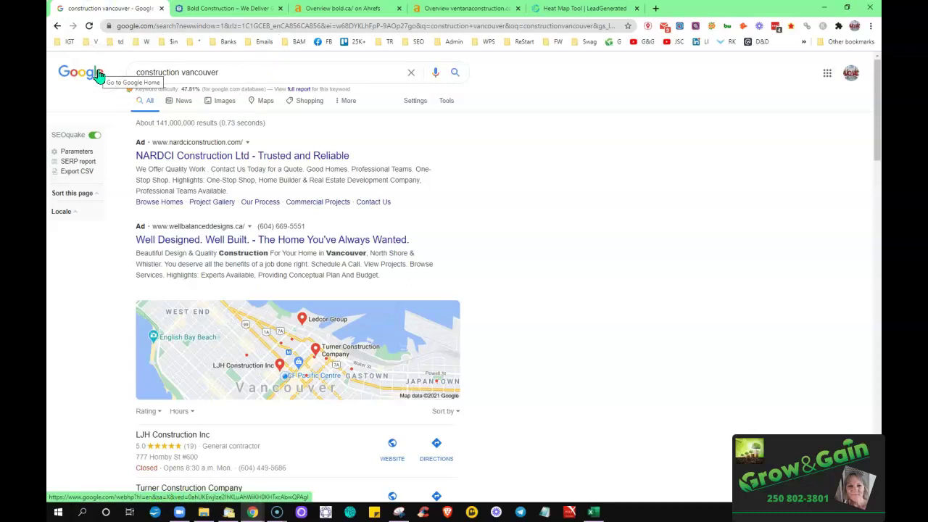
{"action": "left_click", "coordinate": [224, 11]}
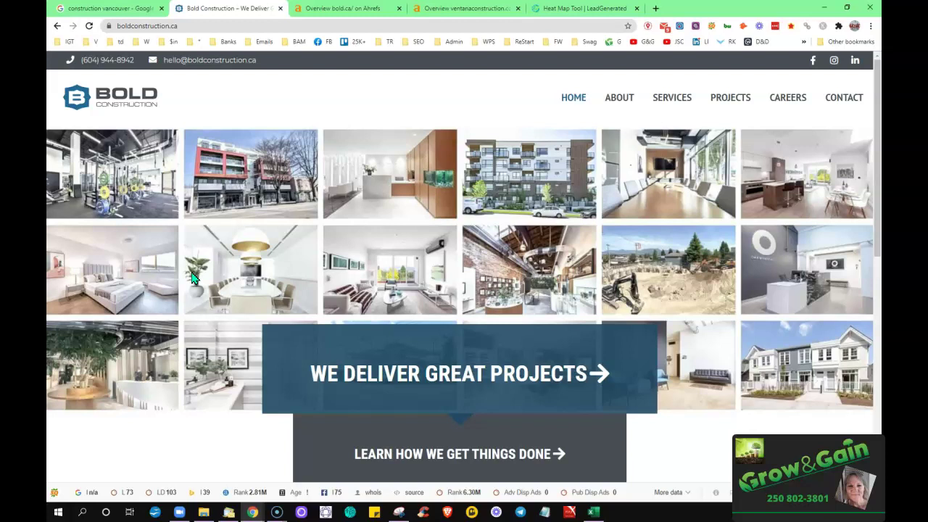
{"action": "scroll", "coordinate": [192, 277], "scroll_direction": "down", "scroll_amount": 5}
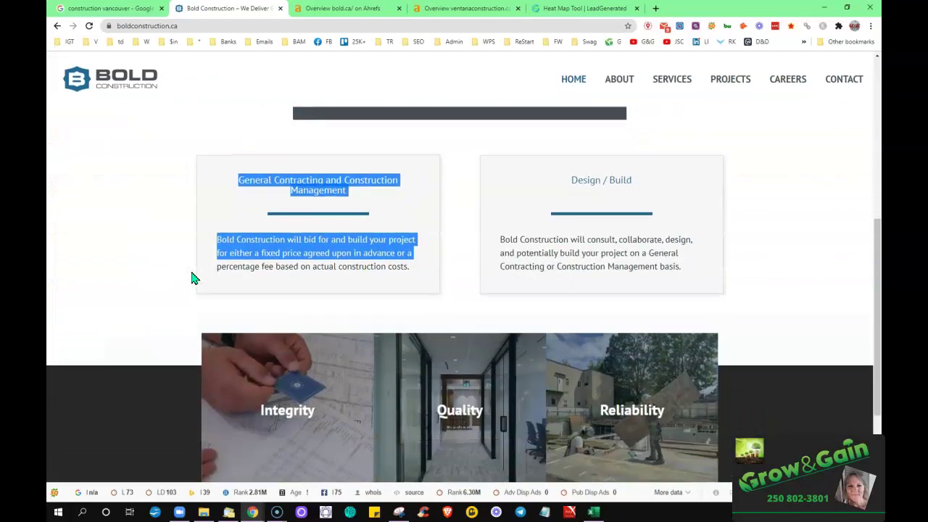
{"action": "left_click", "coordinate": [150, 327]}
{"action": "left_click", "coordinate": [150, 338]}
{"action": "left_click", "coordinate": [150, 361]}
{"action": "scroll", "coordinate": [150, 369], "scroll_direction": "down", "scroll_amount": 3}
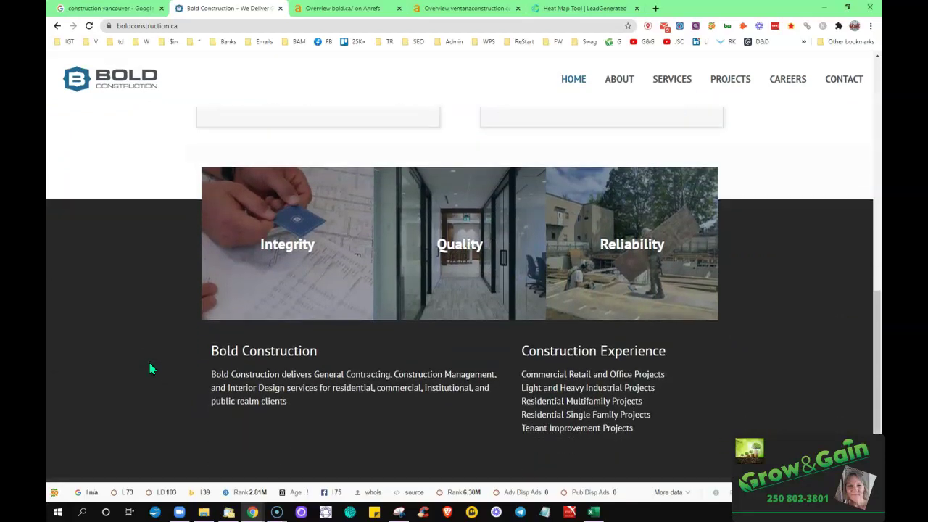
{"action": "scroll", "coordinate": [151, 368], "scroll_direction": "down", "scroll_amount": 1}
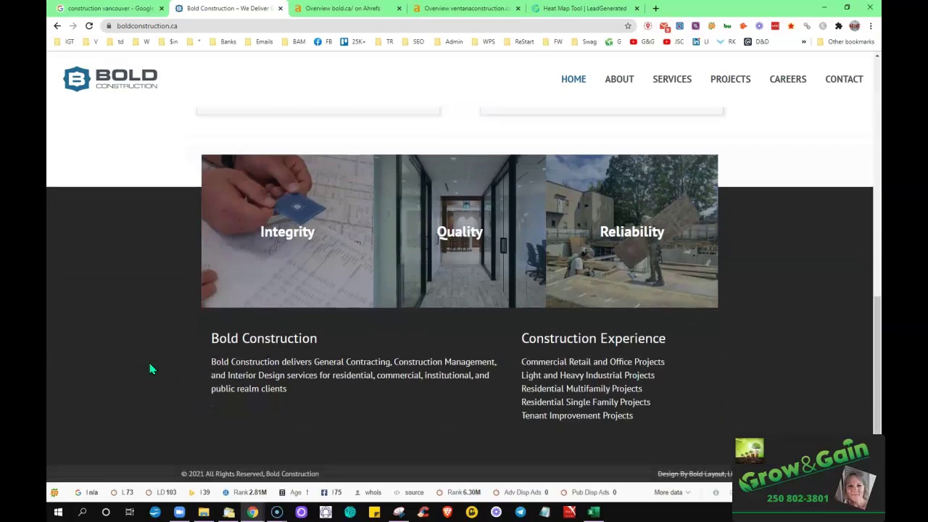
{"action": "scroll", "coordinate": [150, 368], "scroll_direction": "up", "scroll_amount": 10}
{"action": "scroll", "coordinate": [150, 369], "scroll_direction": "up", "scroll_amount": 1}
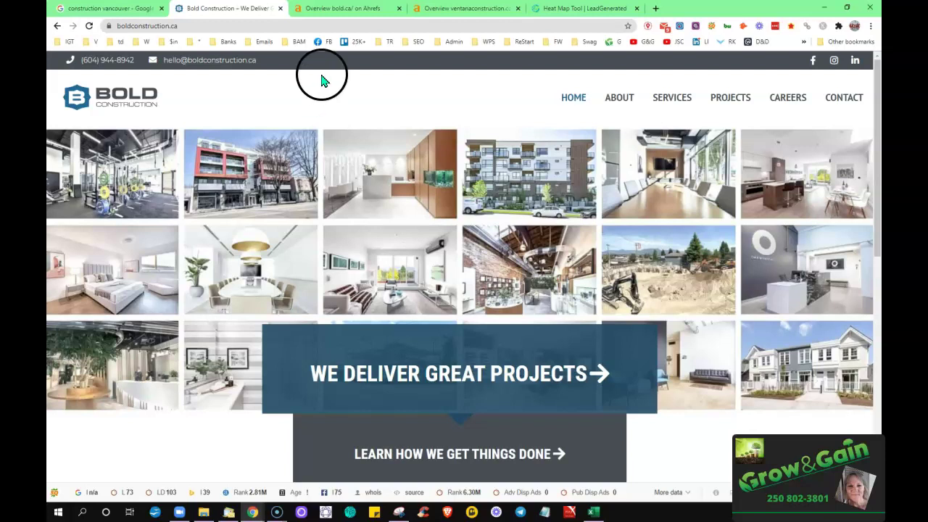
Step: Examine the Google results for "construction vancouver", from the ads and map listings down to the organic results
{"action": "left_click", "coordinate": [347, 8]}
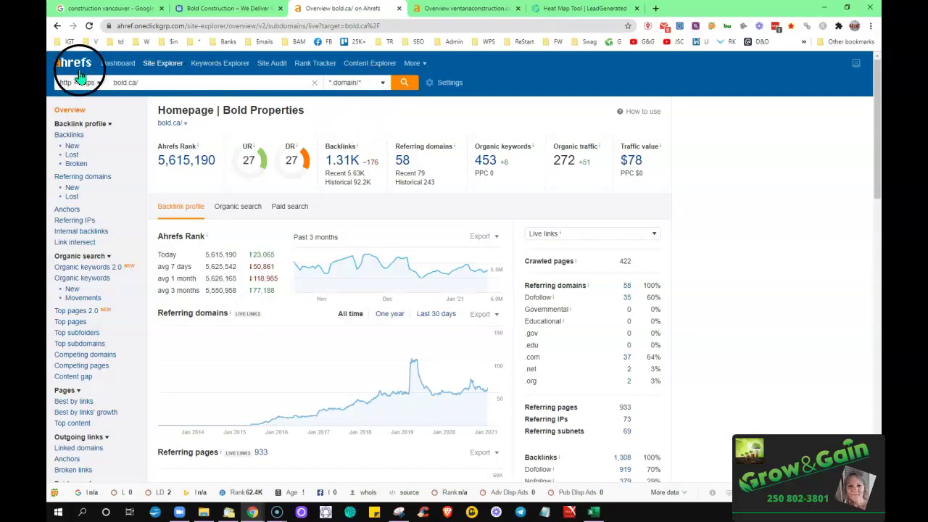
{"action": "left_click", "coordinate": [115, 11]}
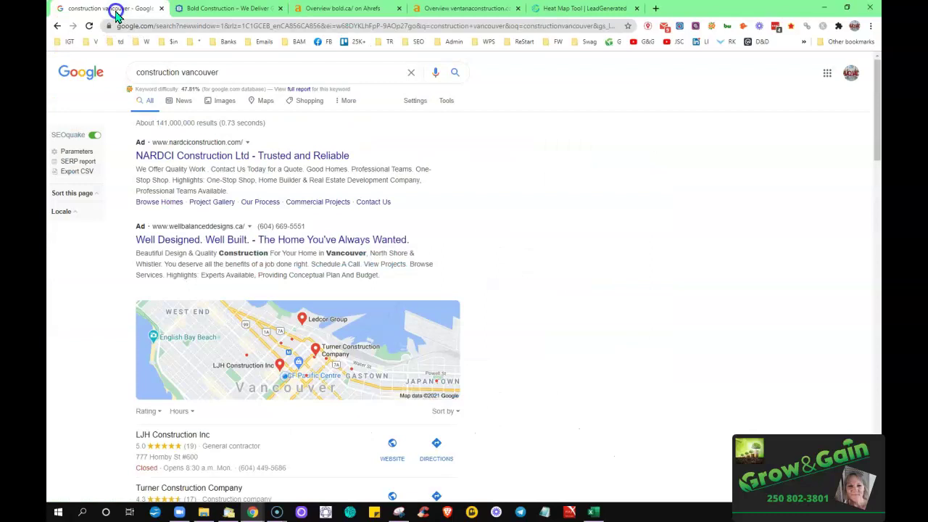
{"action": "scroll", "coordinate": [113, 371], "scroll_direction": "down", "scroll_amount": 2}
{"action": "scroll", "coordinate": [116, 370], "scroll_direction": "down", "scroll_amount": 2}
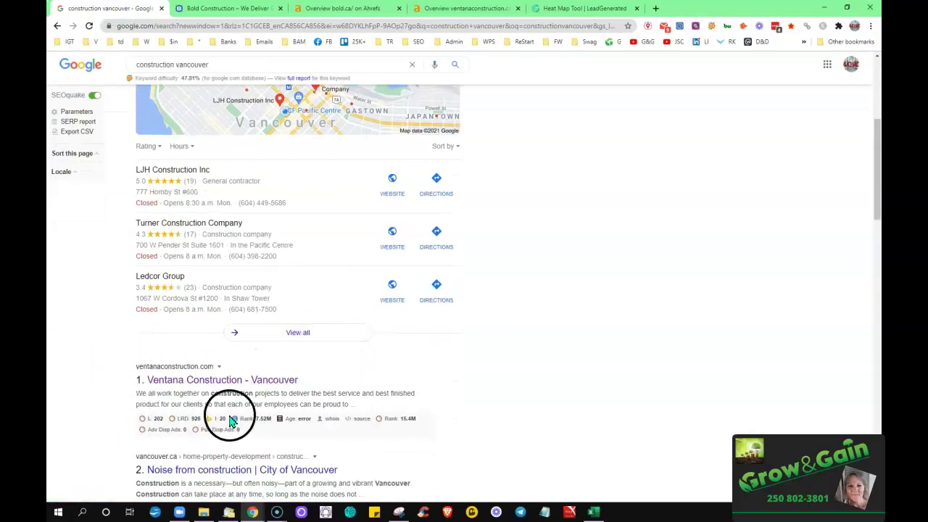
{"action": "scroll", "coordinate": [112, 410], "scroll_direction": "up", "scroll_amount": 4}
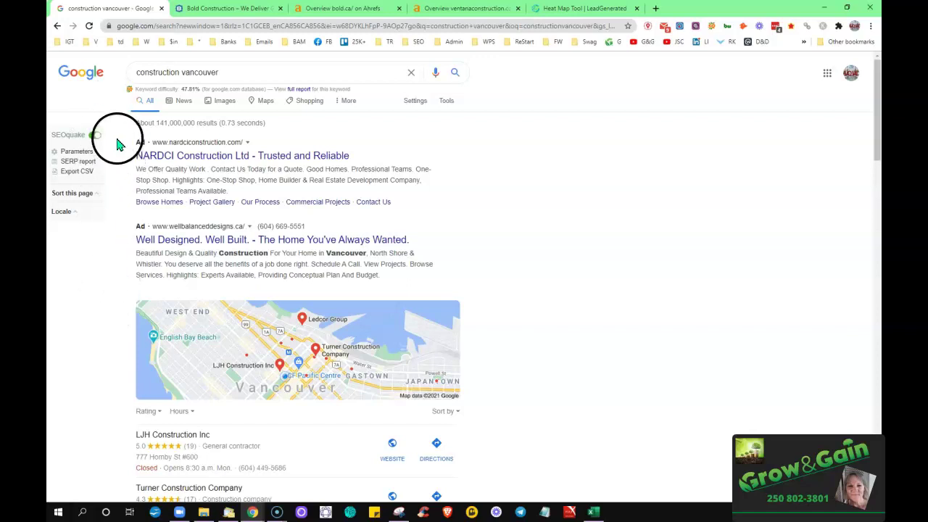
{"action": "scroll", "coordinate": [105, 381], "scroll_direction": "down", "scroll_amount": 3}
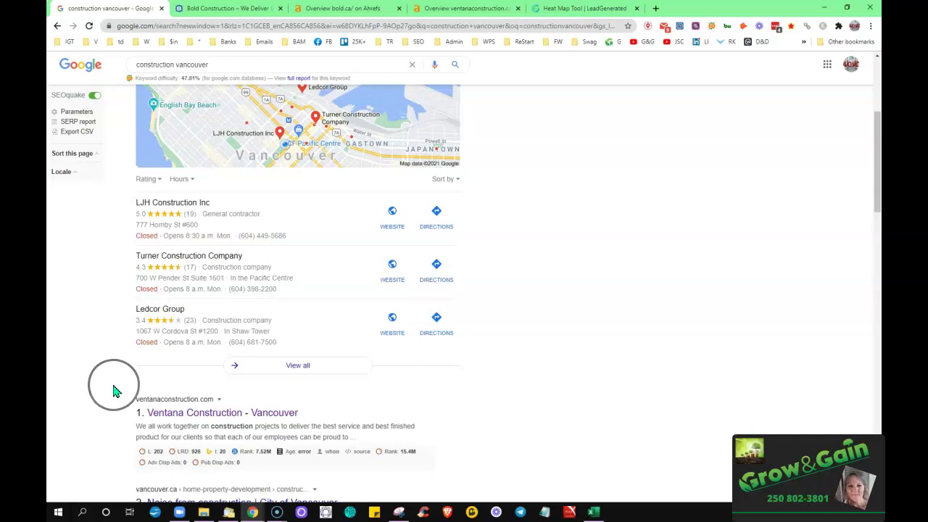
{"action": "scroll", "coordinate": [114, 390], "scroll_direction": "down", "scroll_amount": 2}
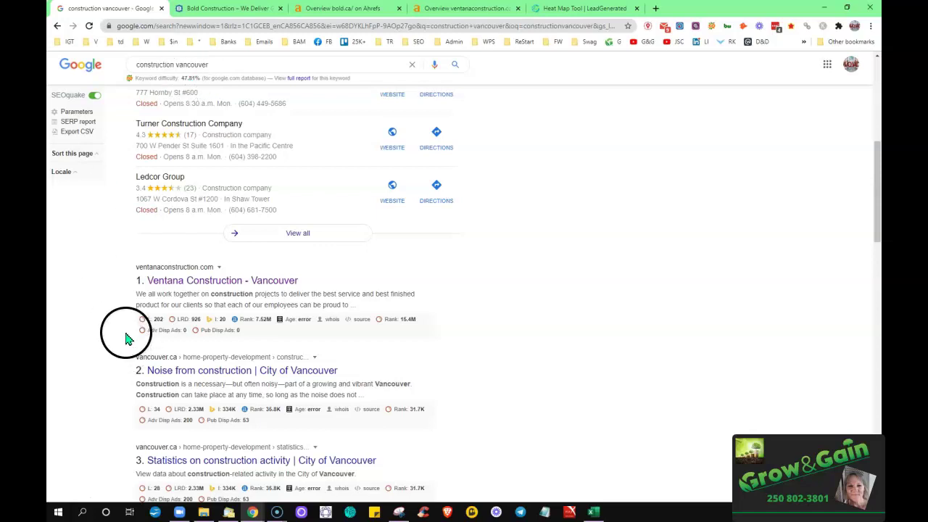
Step: Compare the Ahrefs overview metrics of bold.ca with those of ventanaconstruction.com
{"action": "left_click", "coordinate": [355, 9]}
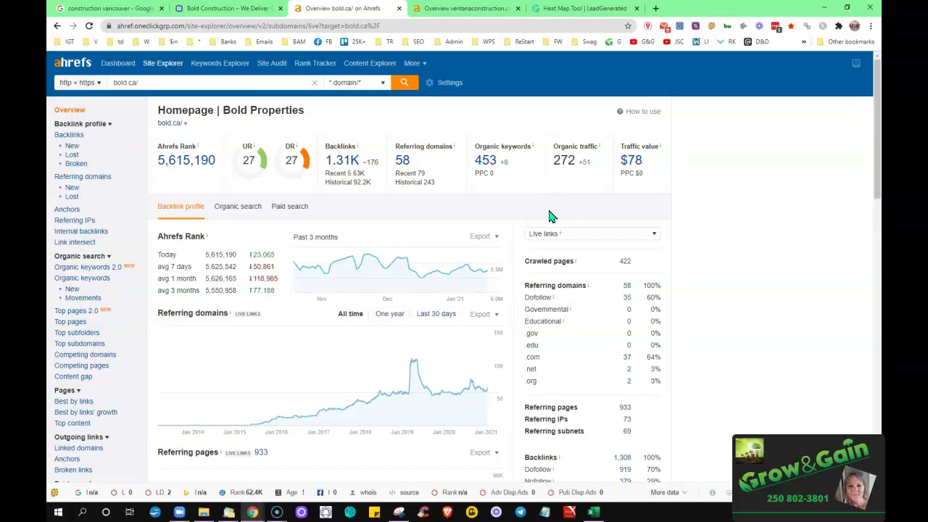
{"action": "left_click", "coordinate": [465, 10]}
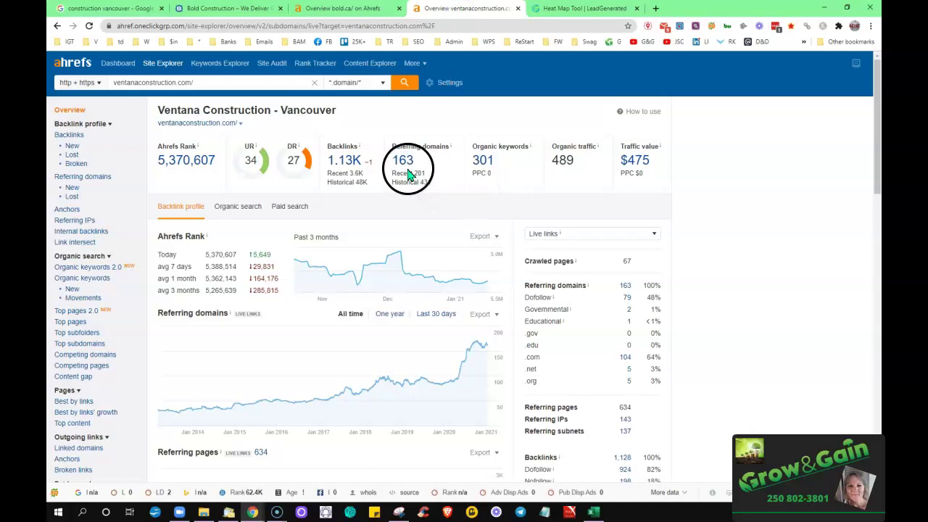
{"action": "left_click", "coordinate": [342, 9]}
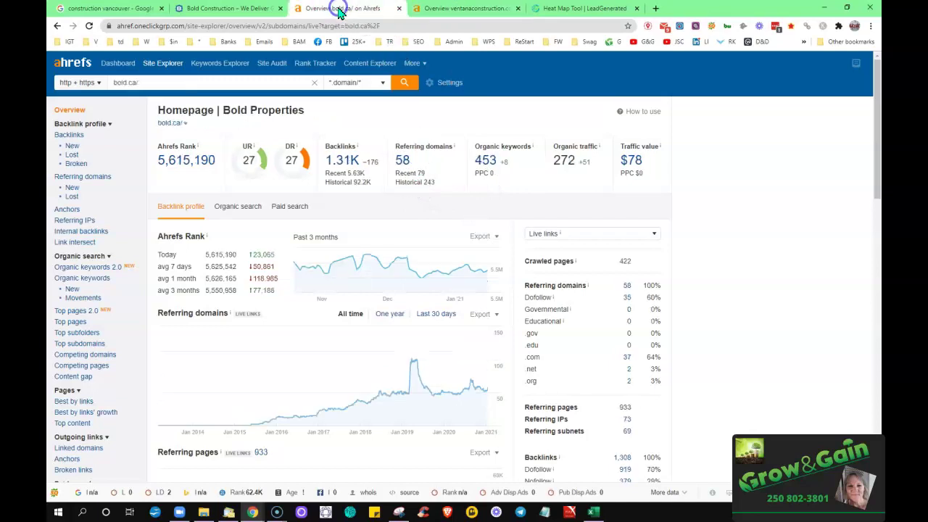
{"action": "left_click", "coordinate": [484, 9]}
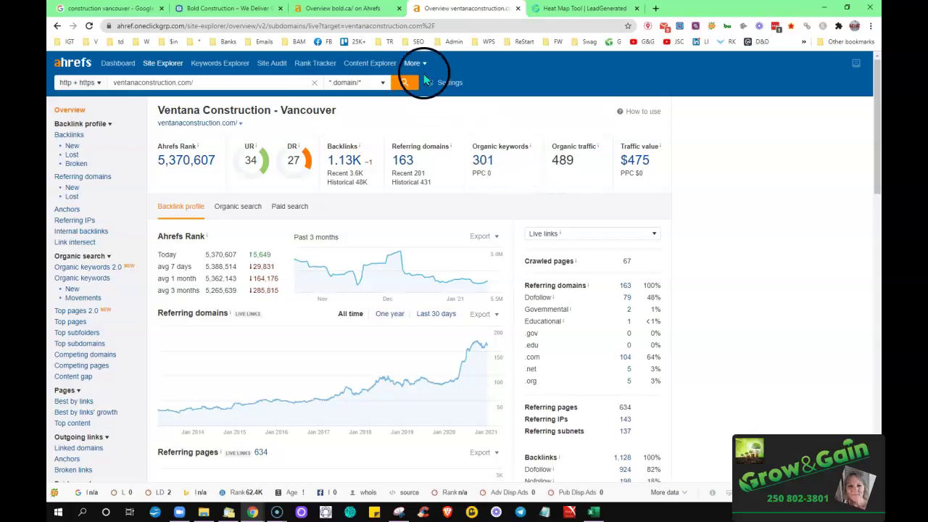
{"action": "left_click", "coordinate": [335, 9]}
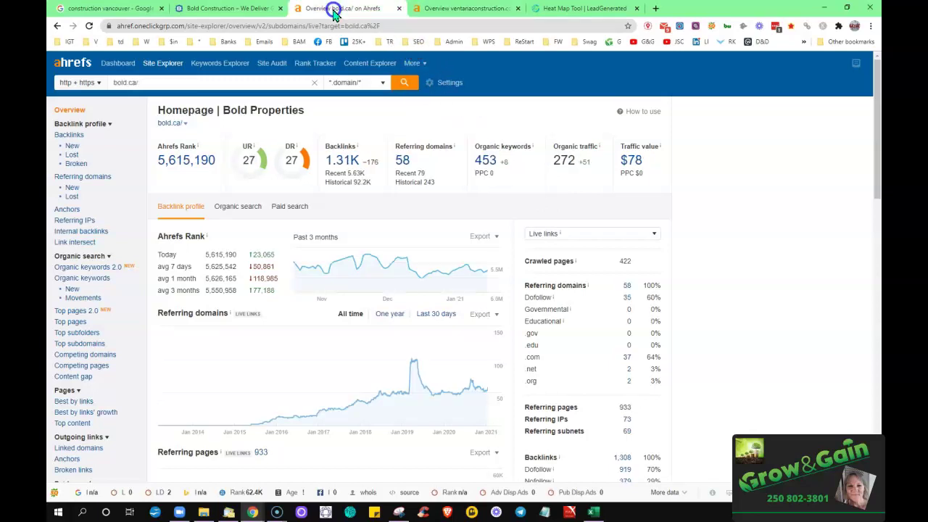
Step: Open the organic keywords report for bold.ca in Ahrefs and review its keywords, volumes and ranking positions
{"action": "left_click", "coordinate": [486, 163]}
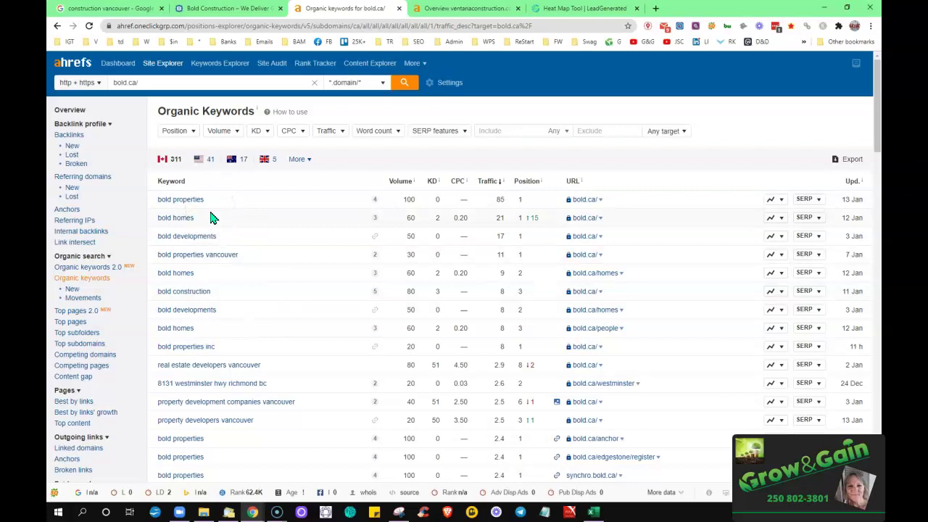
{"action": "scroll", "coordinate": [294, 286], "scroll_direction": "down", "scroll_amount": 1}
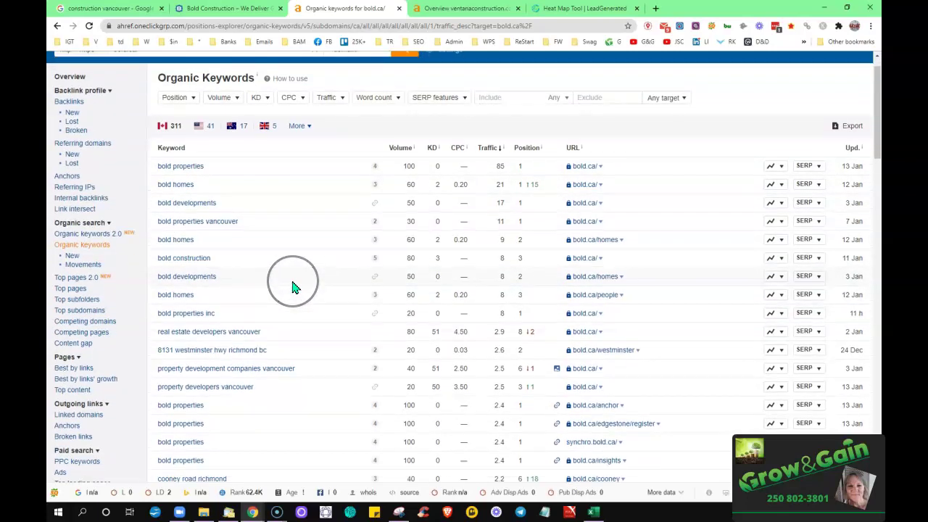
{"action": "scroll", "coordinate": [294, 286], "scroll_direction": "down", "scroll_amount": 2}
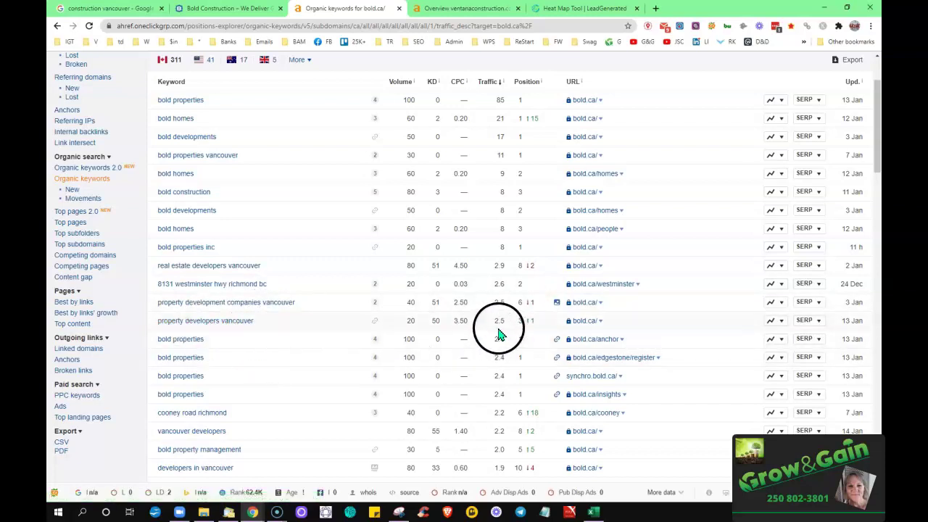
{"action": "mouse_move", "coordinate": [527, 330]}
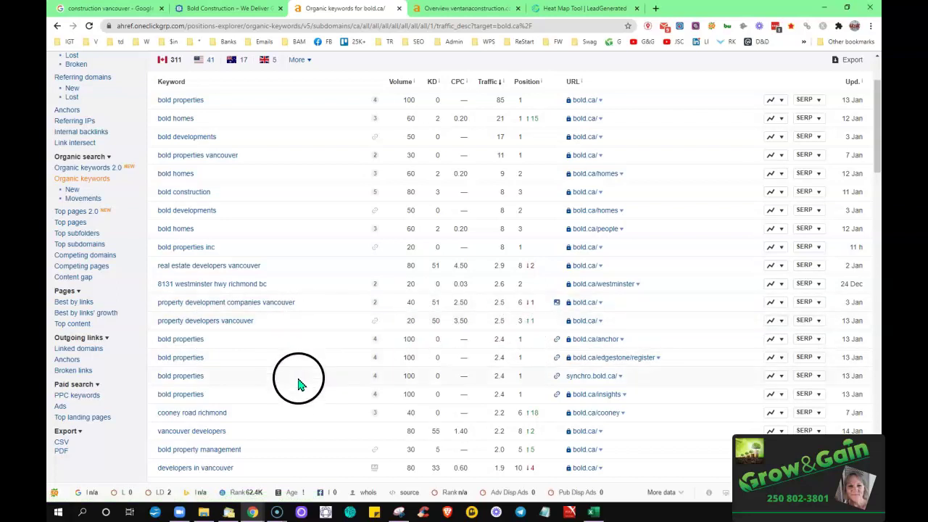
{"action": "scroll", "coordinate": [301, 388], "scroll_direction": "down", "scroll_amount": 3}
{"action": "scroll", "coordinate": [296, 385], "scroll_direction": "up", "scroll_amount": 4}
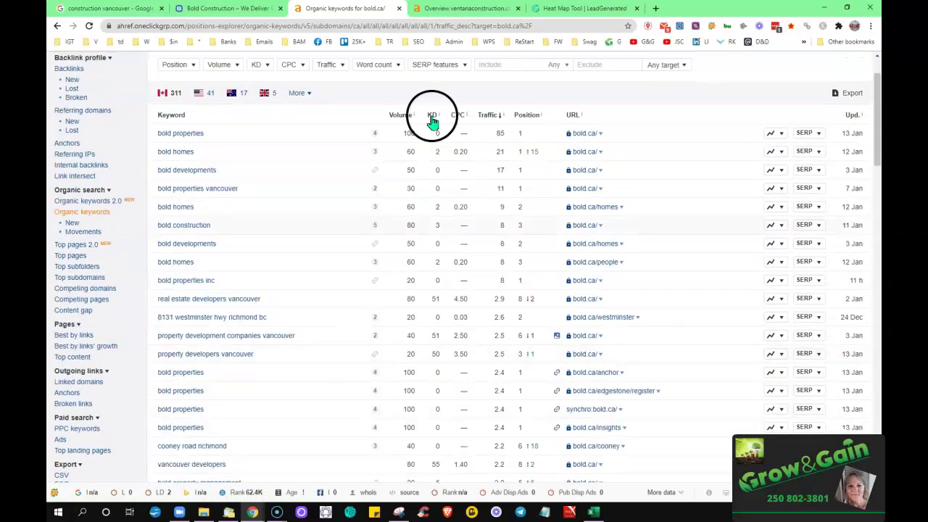
Step: Open the organic keywords report for ventanaconstruction.com in Ahrefs
{"action": "left_click", "coordinate": [448, 12]}
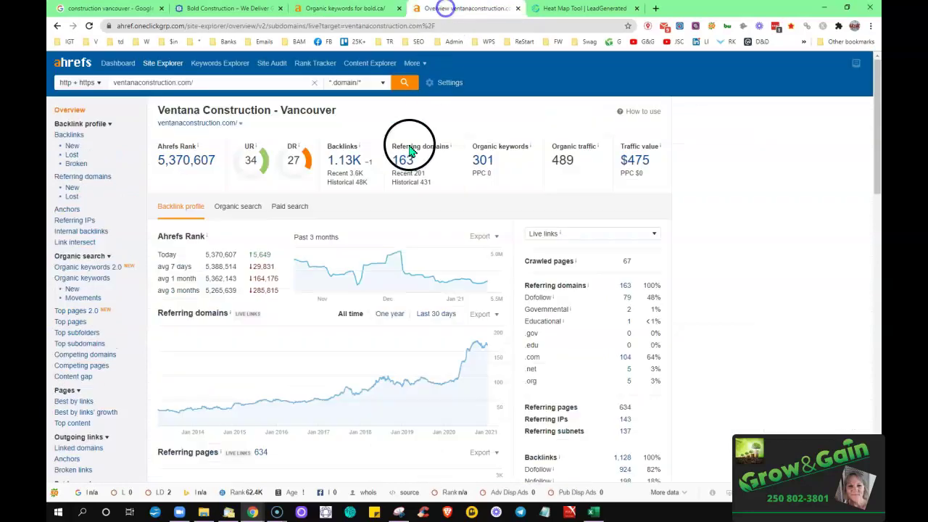
{"action": "left_click", "coordinate": [482, 163]}
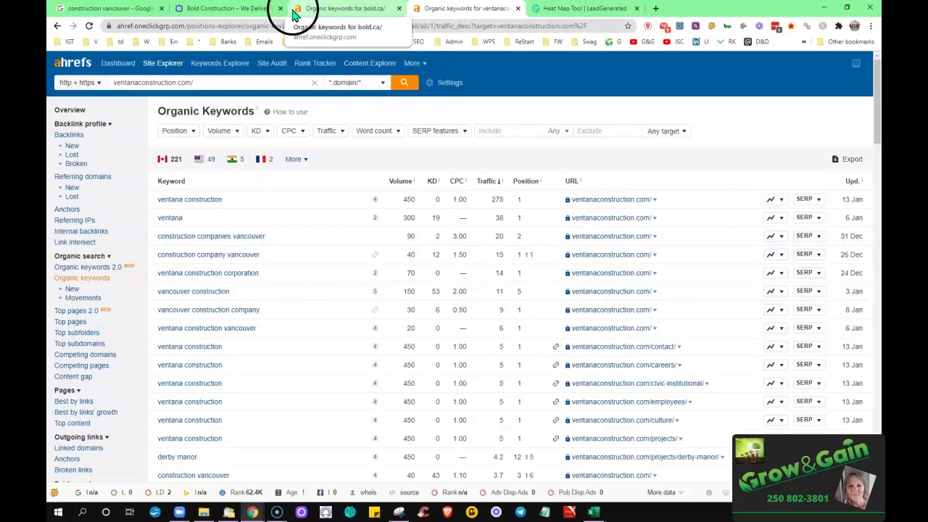
Step: Return to the "construction vancouver" Google results and review the map listings against the Ventana Construction organic listing
{"action": "left_click", "coordinate": [142, 9]}
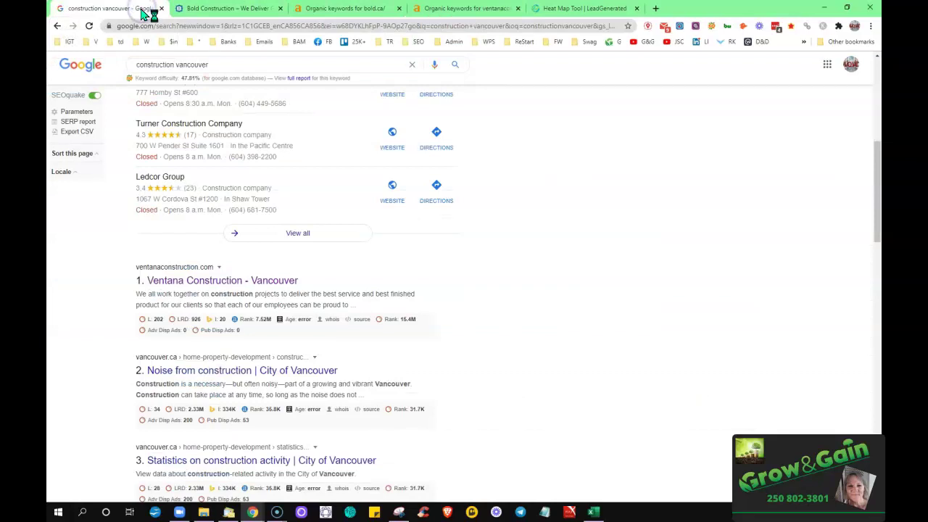
{"action": "left_click", "coordinate": [122, 319]}
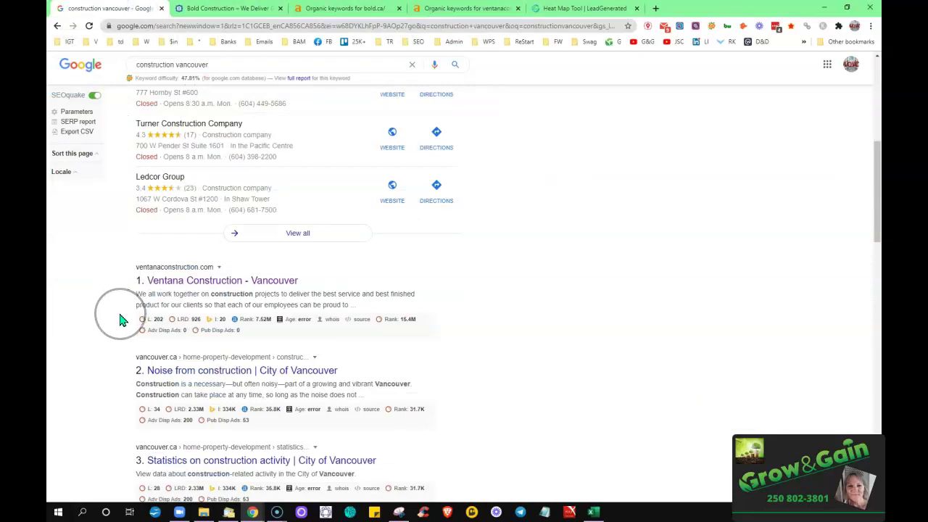
{"action": "scroll", "coordinate": [121, 319], "scroll_direction": "up", "scroll_amount": 2}
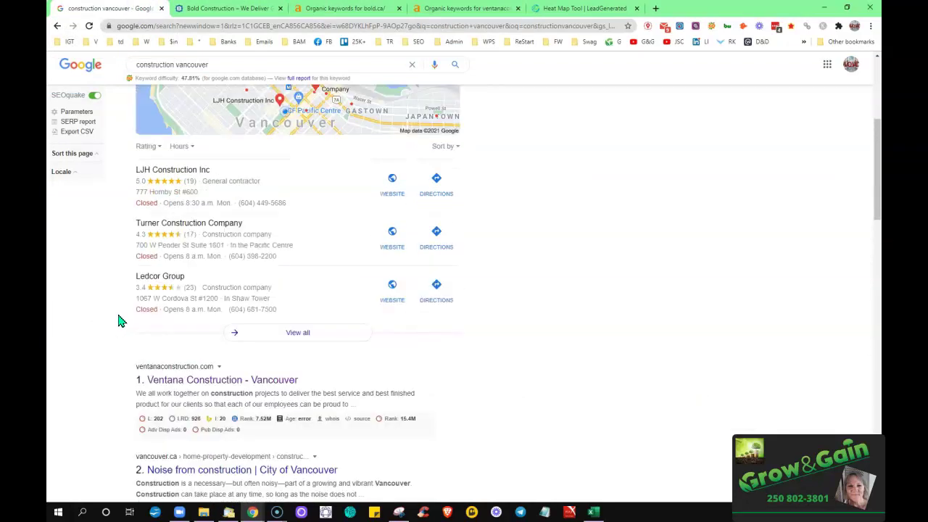
{"action": "left_click", "coordinate": [116, 319]}
{"action": "scroll", "coordinate": [108, 344], "scroll_direction": "up", "scroll_amount": 2}
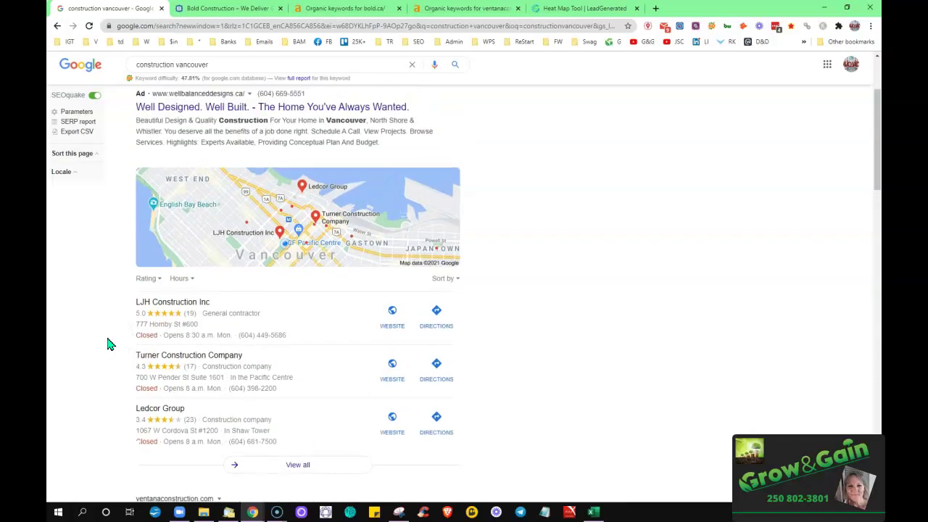
{"action": "scroll", "coordinate": [107, 344], "scroll_direction": "down", "scroll_amount": 3}
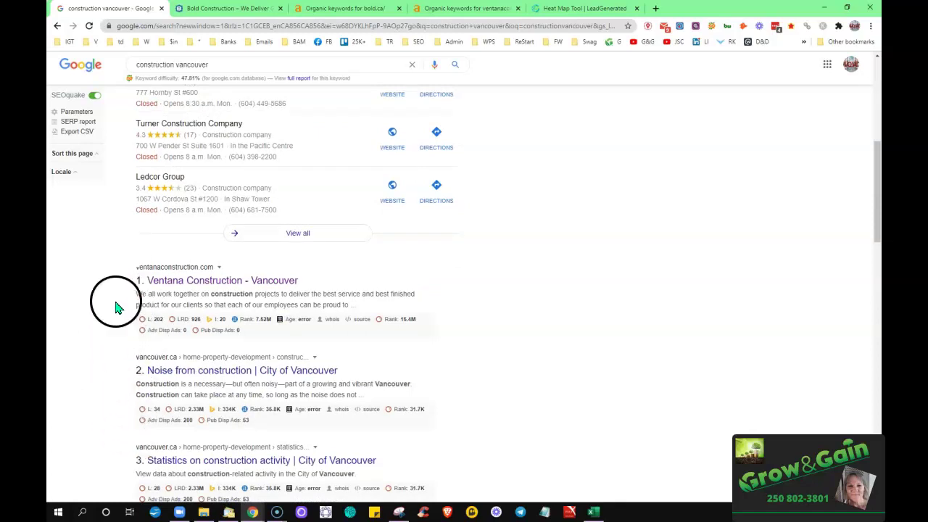
{"action": "scroll", "coordinate": [86, 362], "scroll_direction": "up", "scroll_amount": 2}
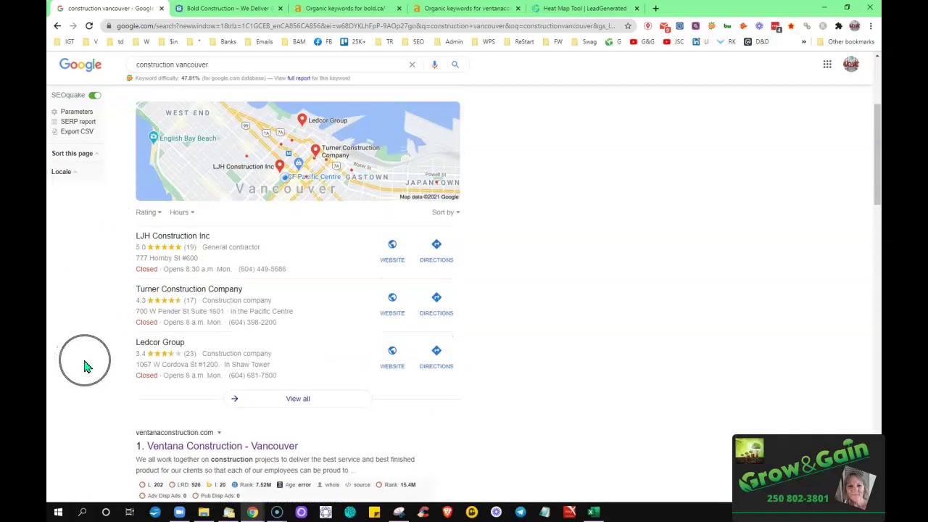